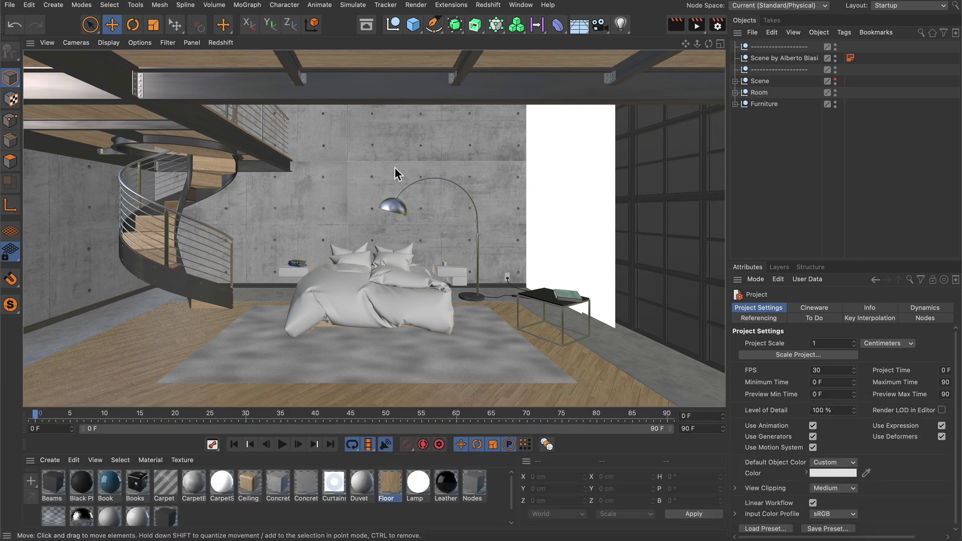
Step: Open the Asset Browser to search for 'plant pot' objects
click(367, 25)
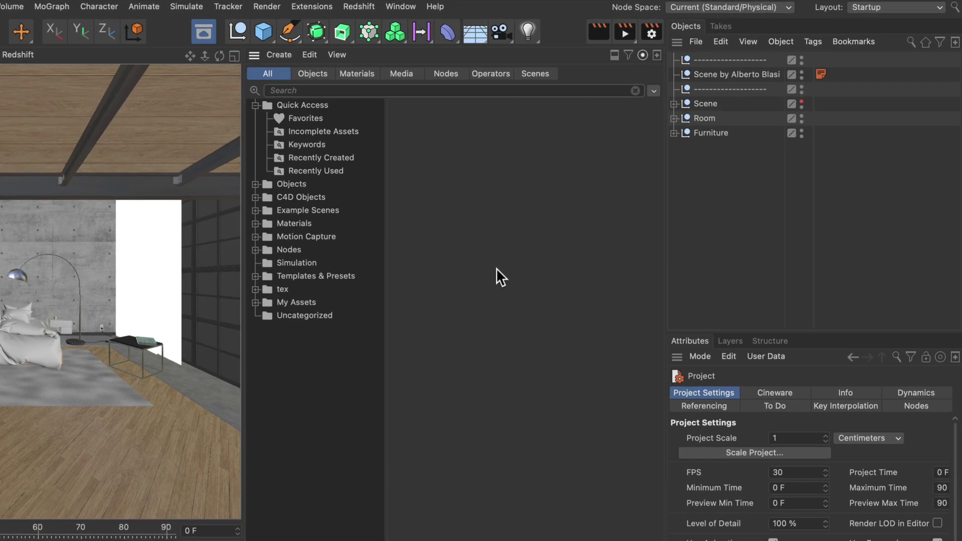
text(plant)
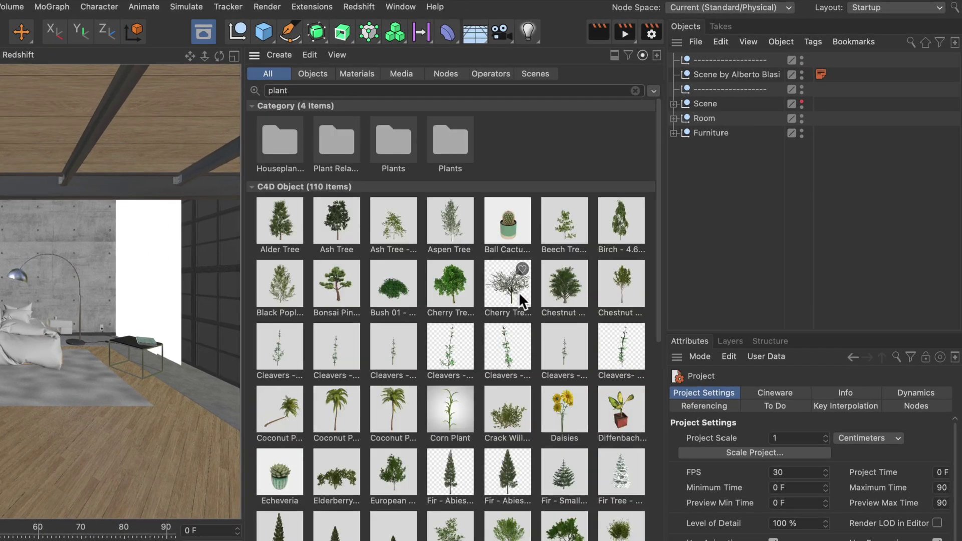
scroll(469, 315, down, 2)
scroll(470, 318, down, 2)
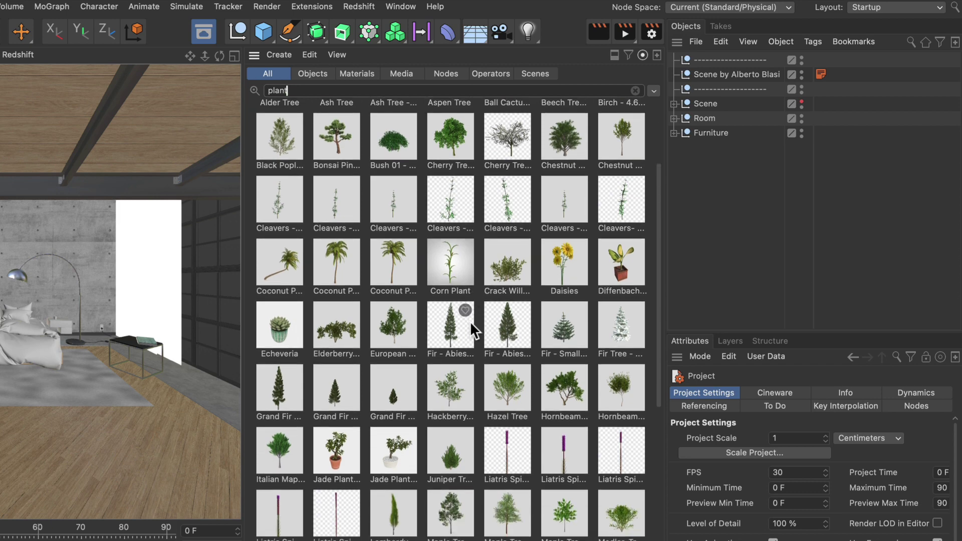
scroll(469, 320, down, 2)
scroll(470, 321, down, 5)
scroll(470, 321, up, 5)
scroll(469, 321, up, 3)
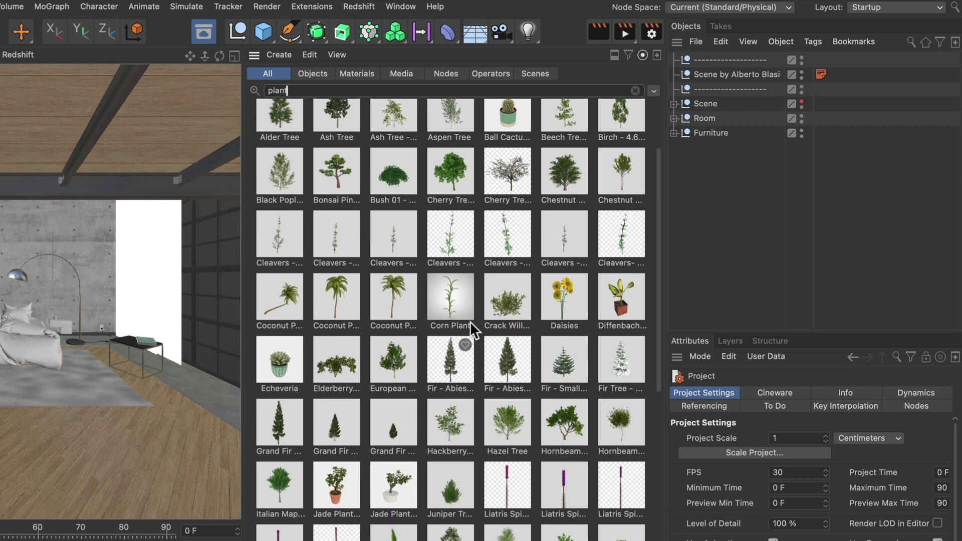
scroll(471, 321, up, 3)
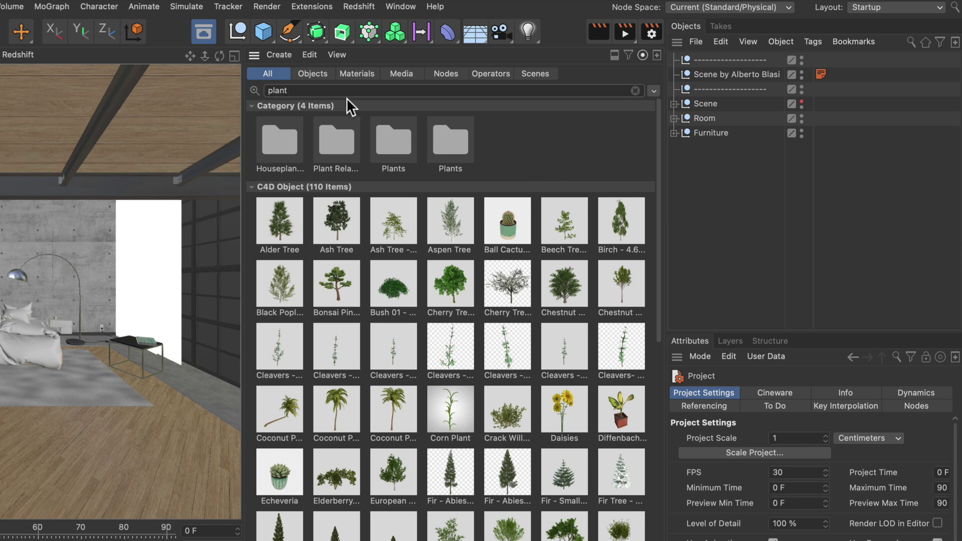
text( pot)
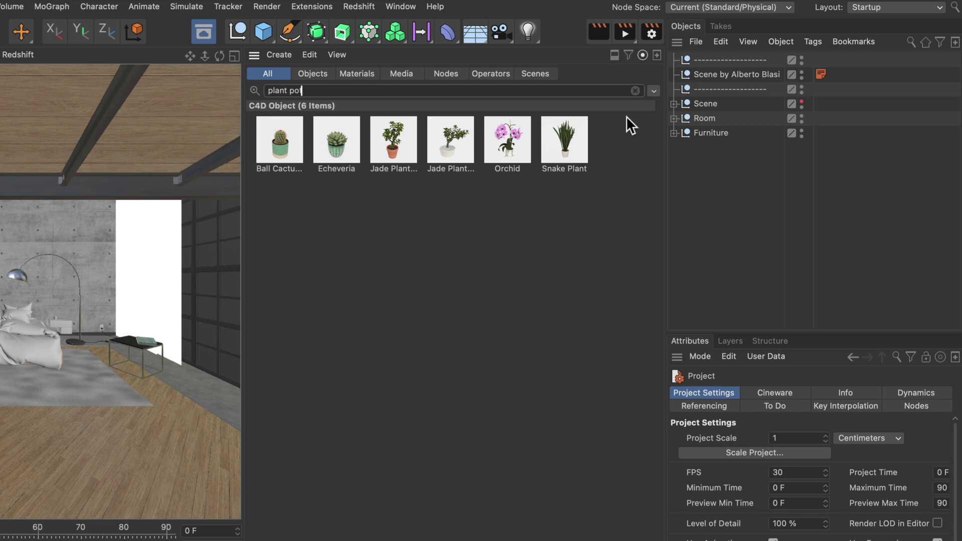
Step: Add a Use Count filter of 1 to the 'plant pot' search
click(653, 90)
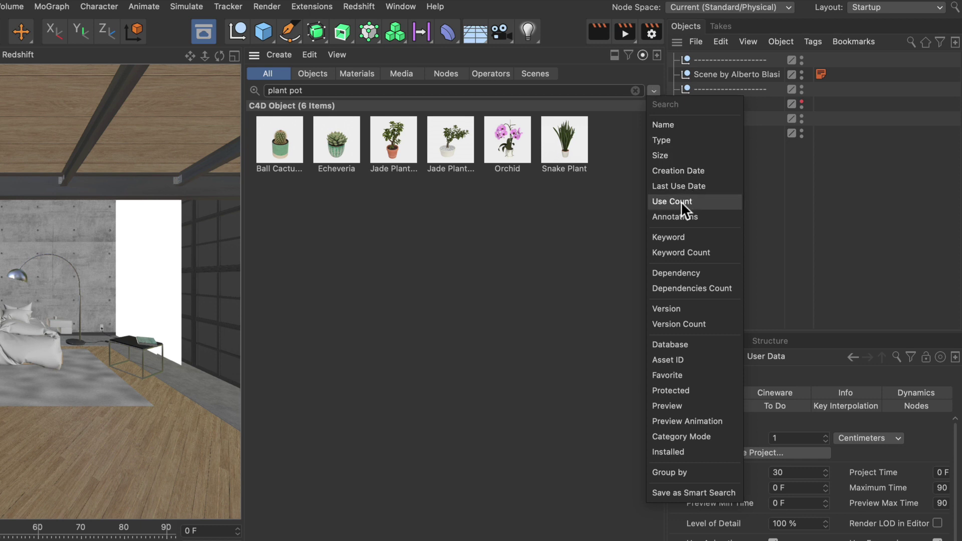
click(699, 202)
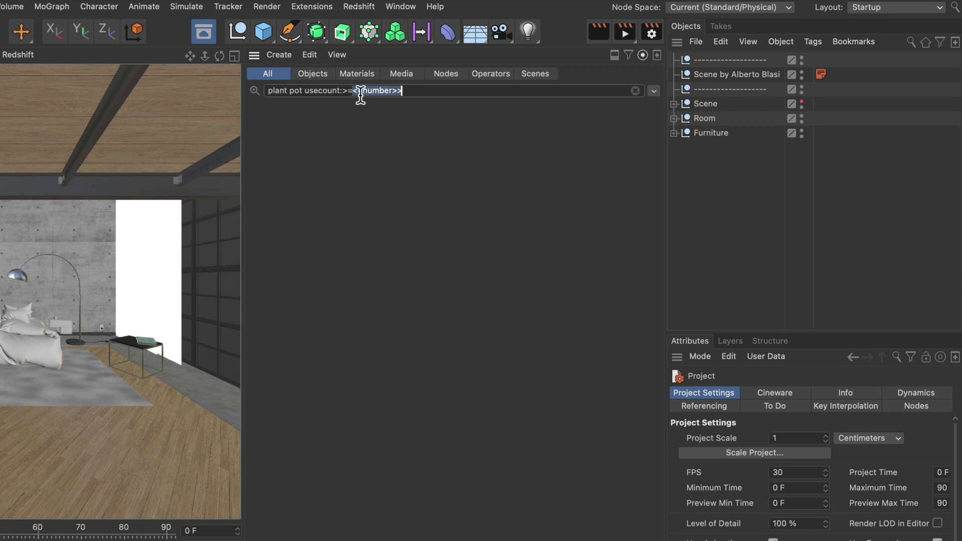
text(1)
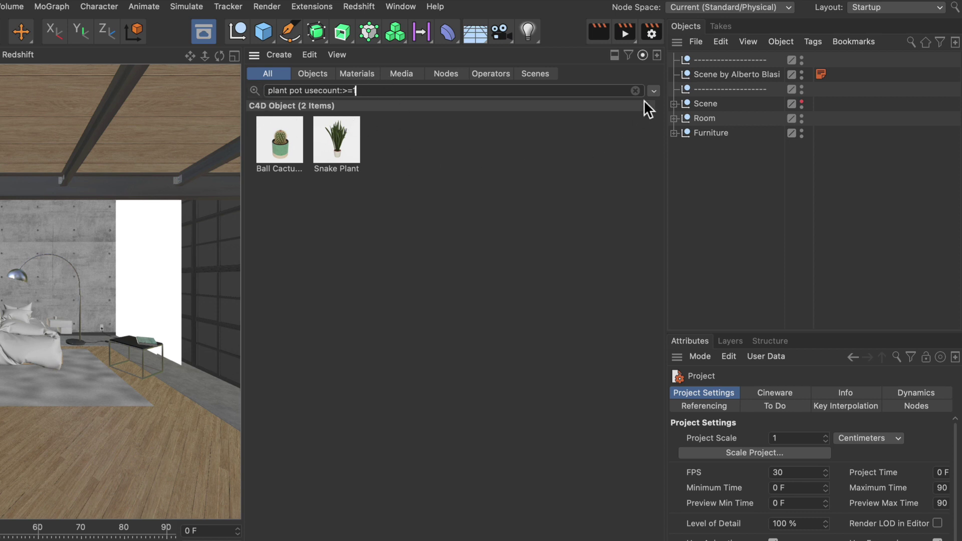
click(653, 90)
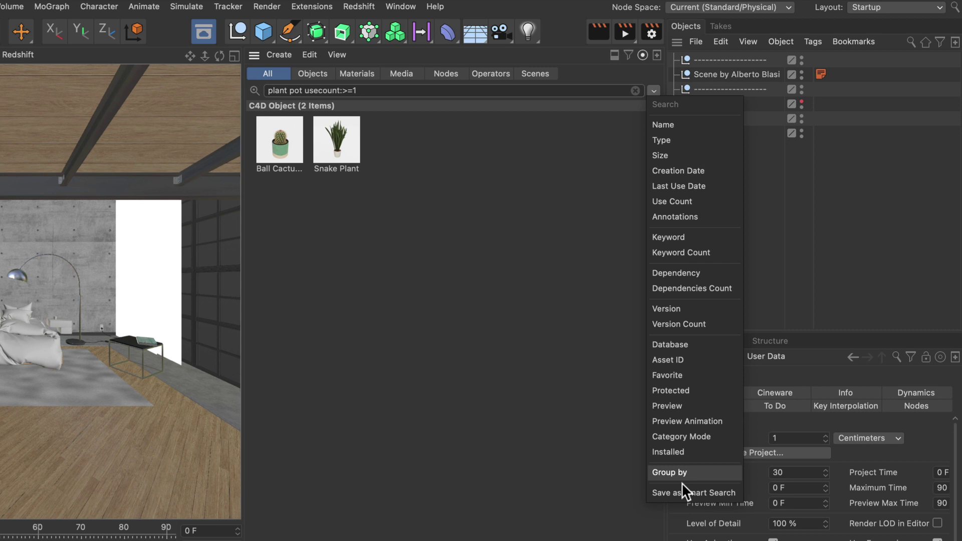
Step: Save the filtered search as smart search 'Pot Plant Used Before'
click(719, 491)
drag(671, 459, 370, 212)
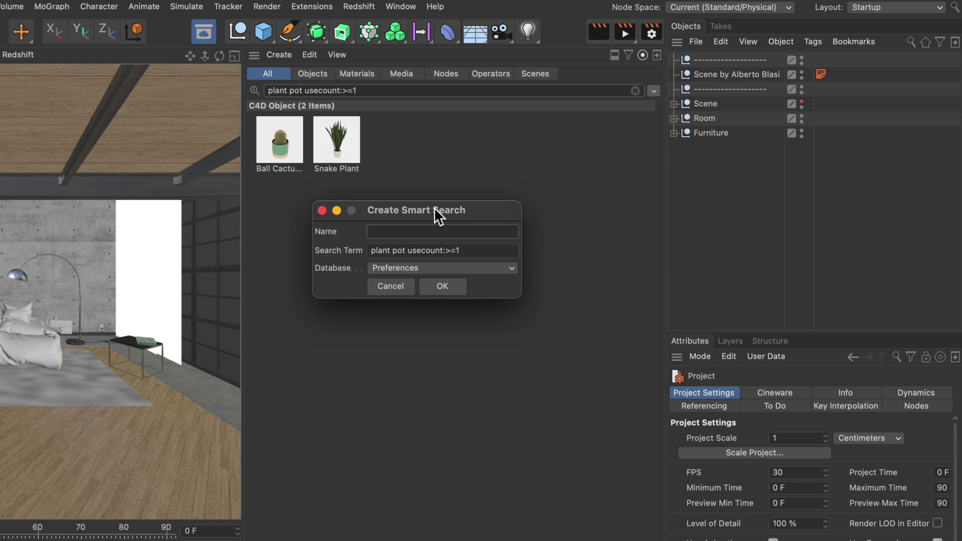
text(Pot Pl)
text(ant Used Before)
click(453, 288)
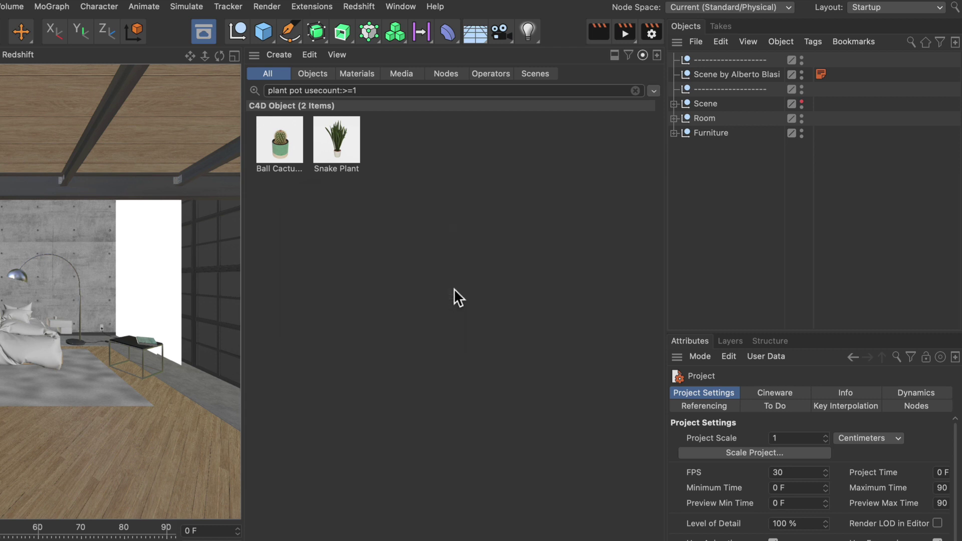
Step: Clear the search and open 'Pot Plant Used Before' under Quick Access
click(636, 91)
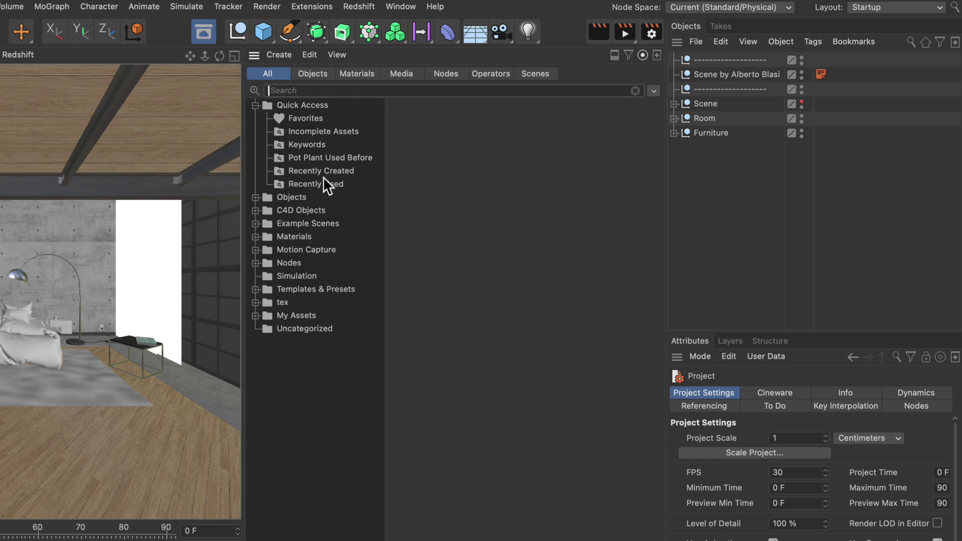
click(337, 158)
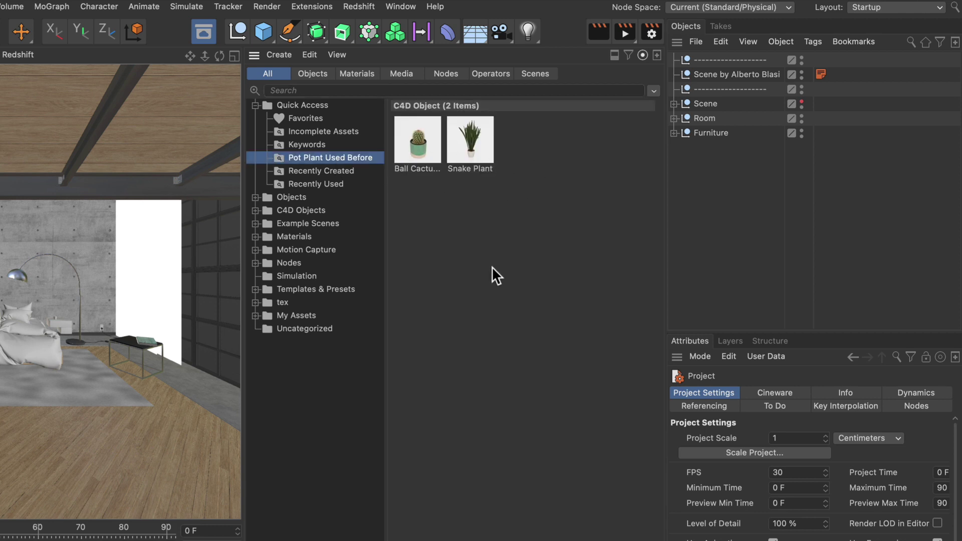
Step: Search 'orchid', load the Orchid asset into the scene, and clear the search
click(312, 90)
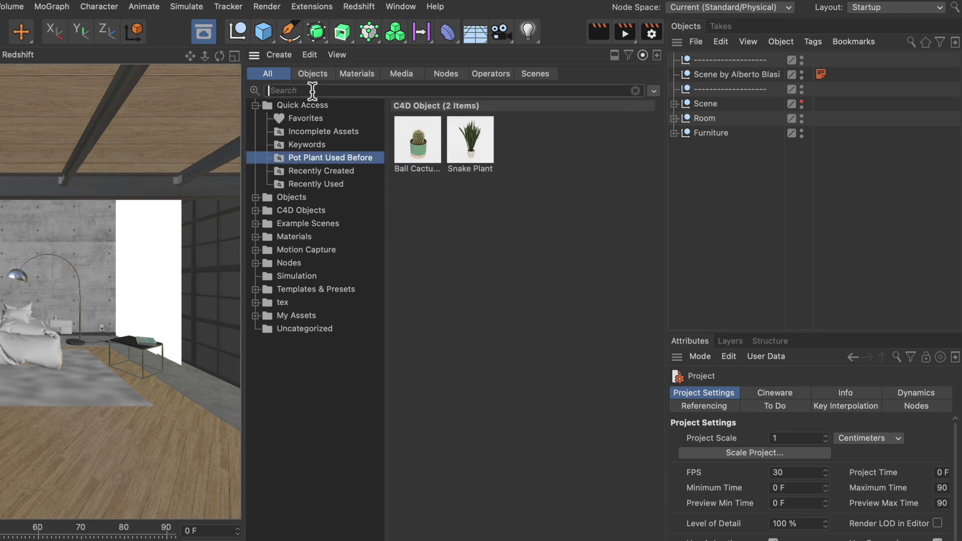
text(orchid)
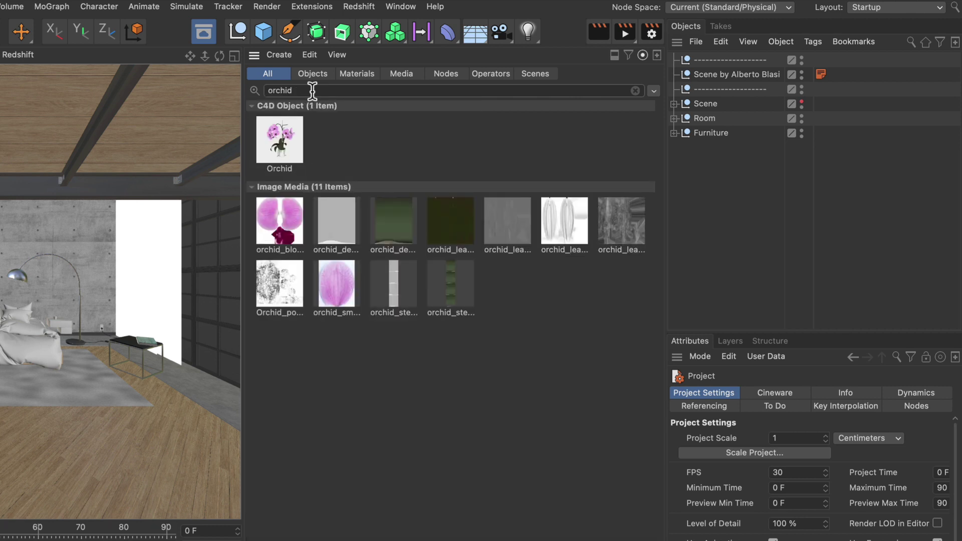
double_click(279, 144)
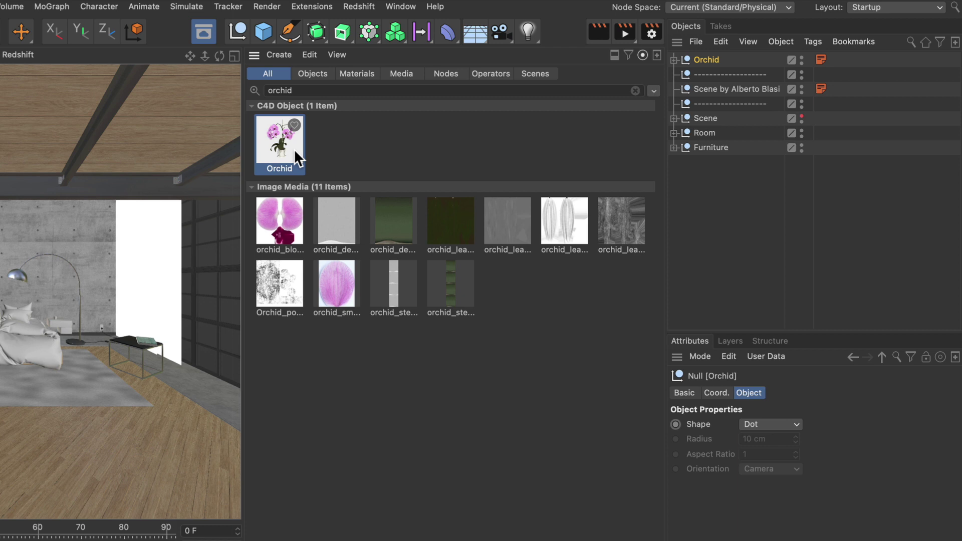
click(635, 91)
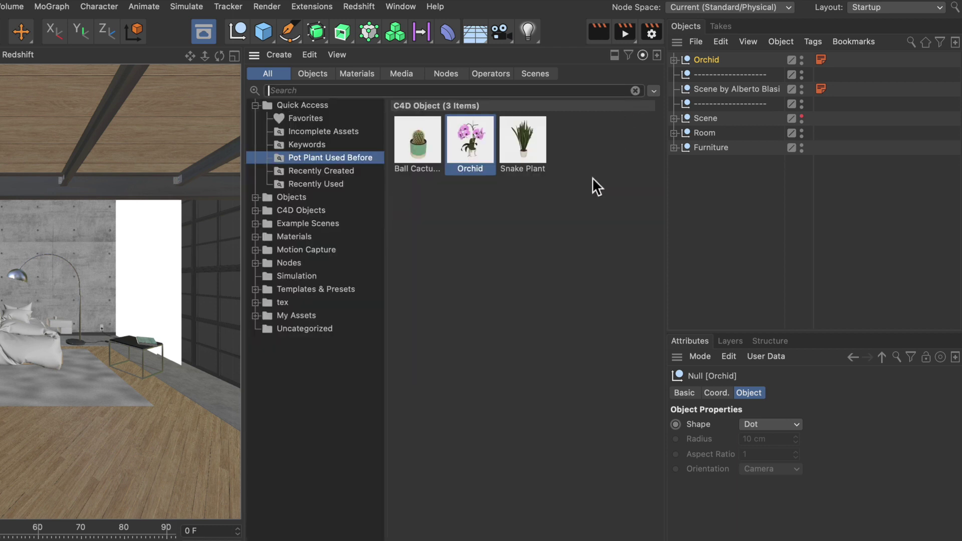